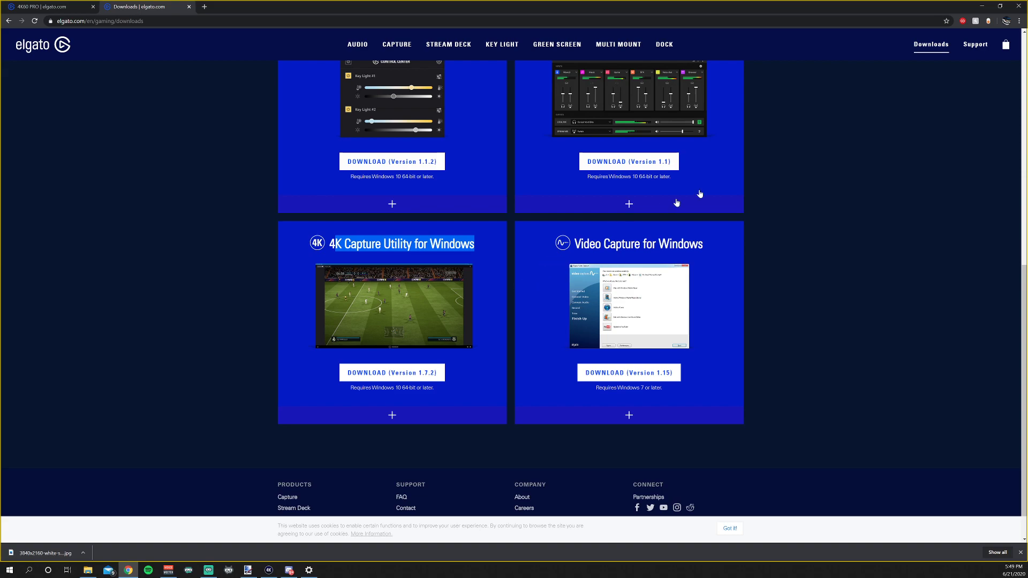
Step: Minimize Chrome to reveal the 4K Capture Utility's live 2160p59 game preview
left_click(981, 8)
left_click(278, 567)
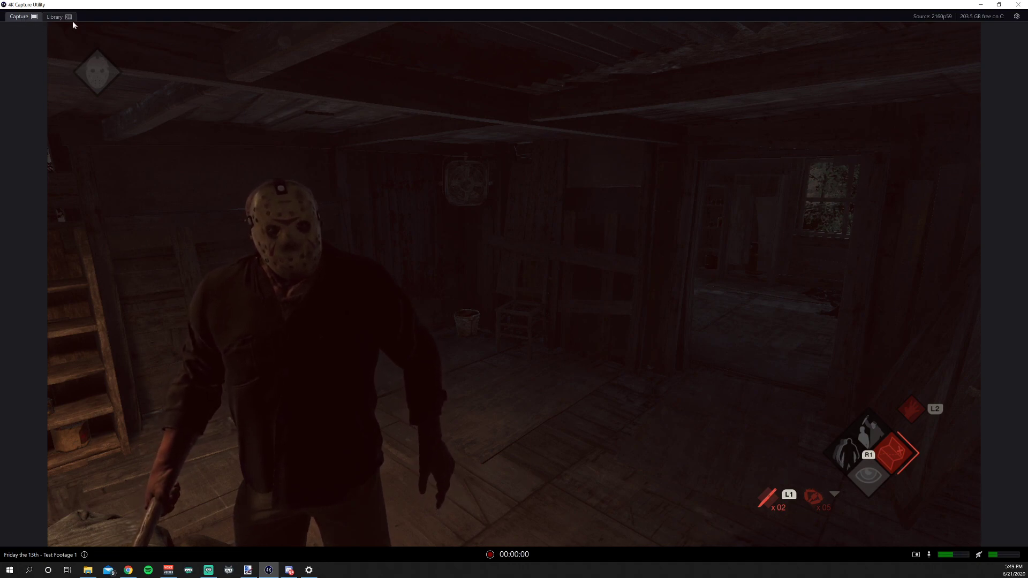
left_click(56, 17)
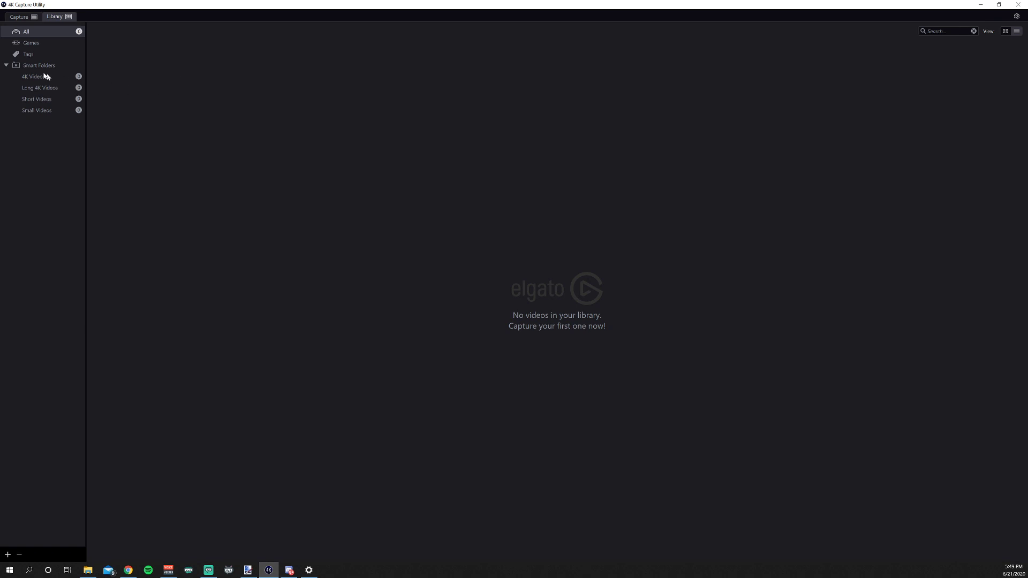
left_click(35, 43)
left_click(31, 53)
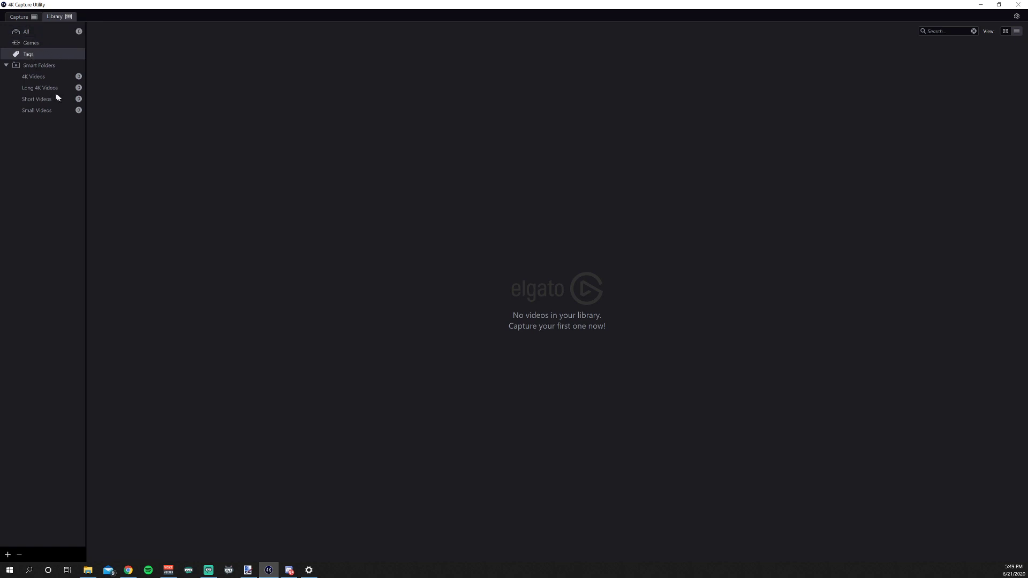
left_click(32, 67)
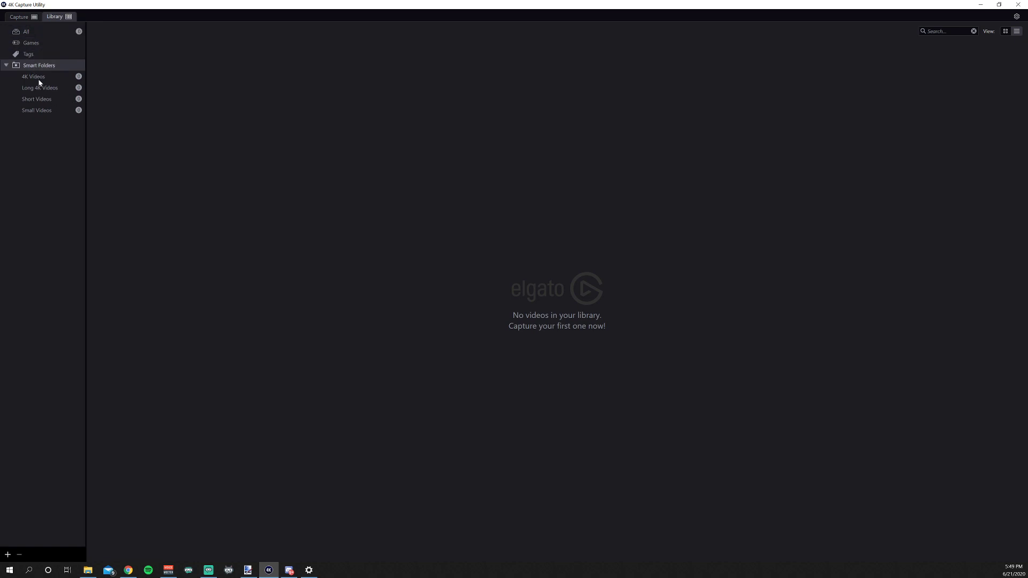
left_click(37, 80)
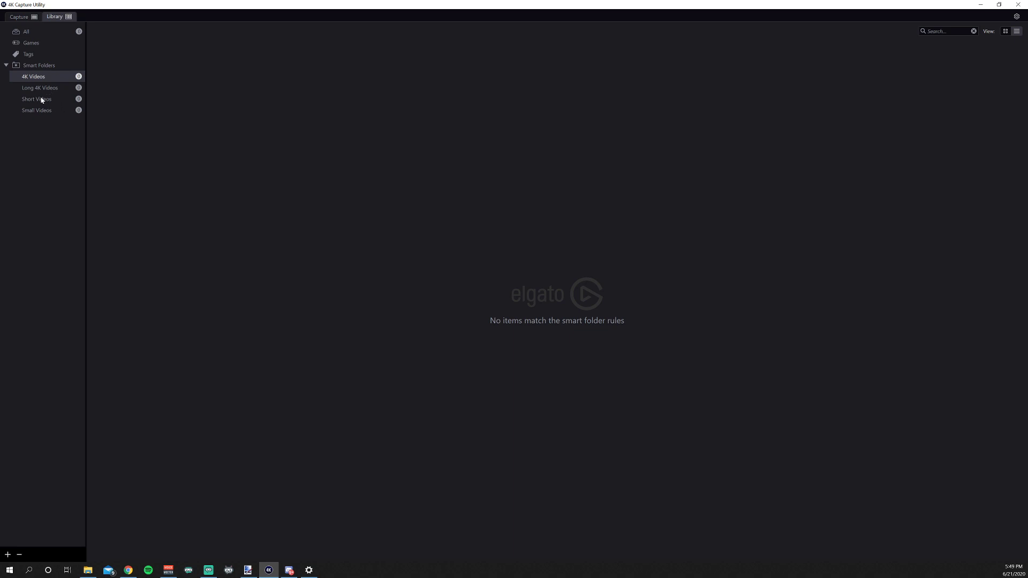
left_click(18, 16)
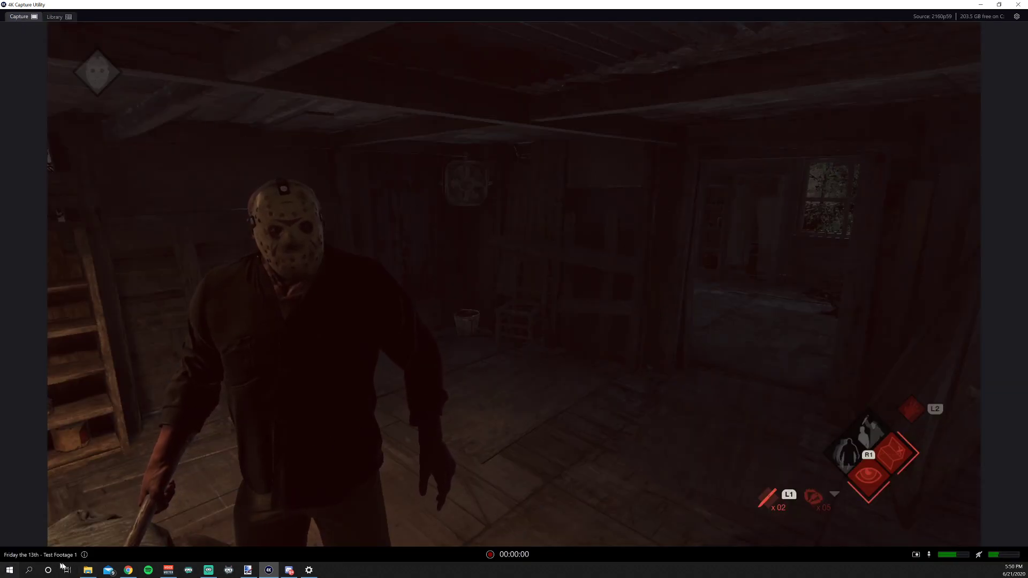
left_click(85, 555)
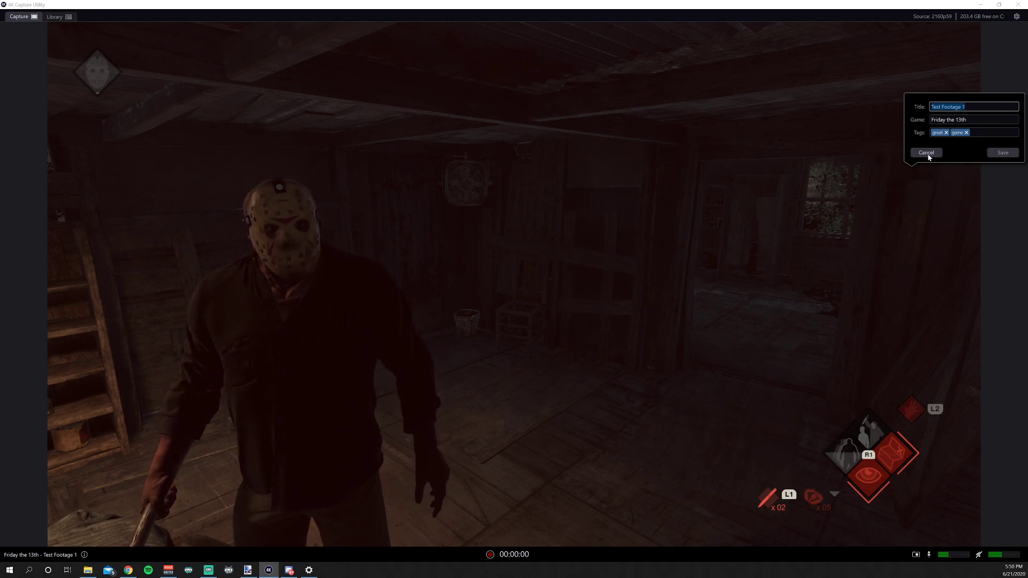
left_click(926, 154)
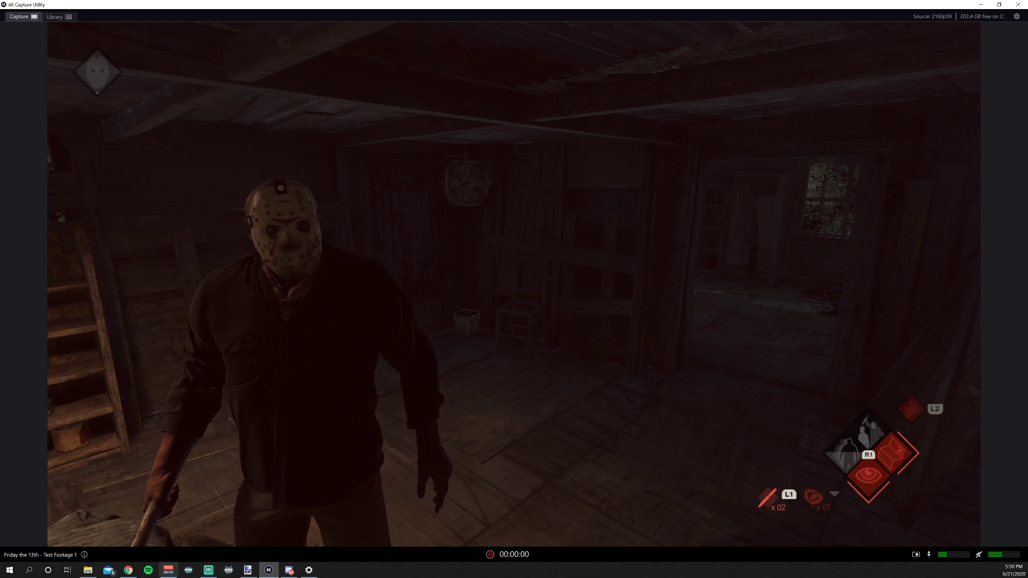
left_click(930, 559)
left_click(966, 557)
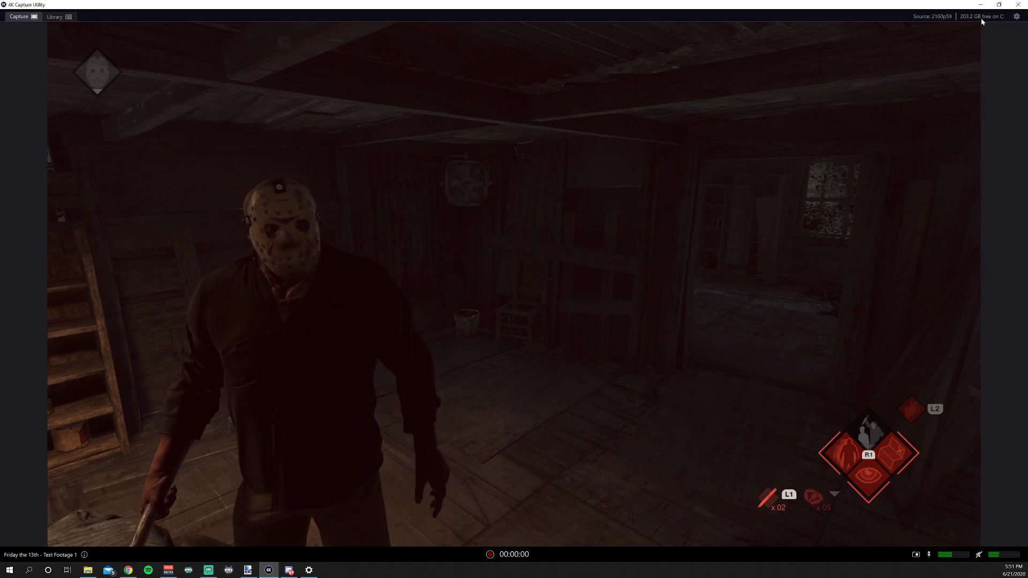
Step: Open Preferences on the Device tab showing the Game Capture 4K60 Pro MK.2 settings
left_click(1018, 17)
left_click(378, 188)
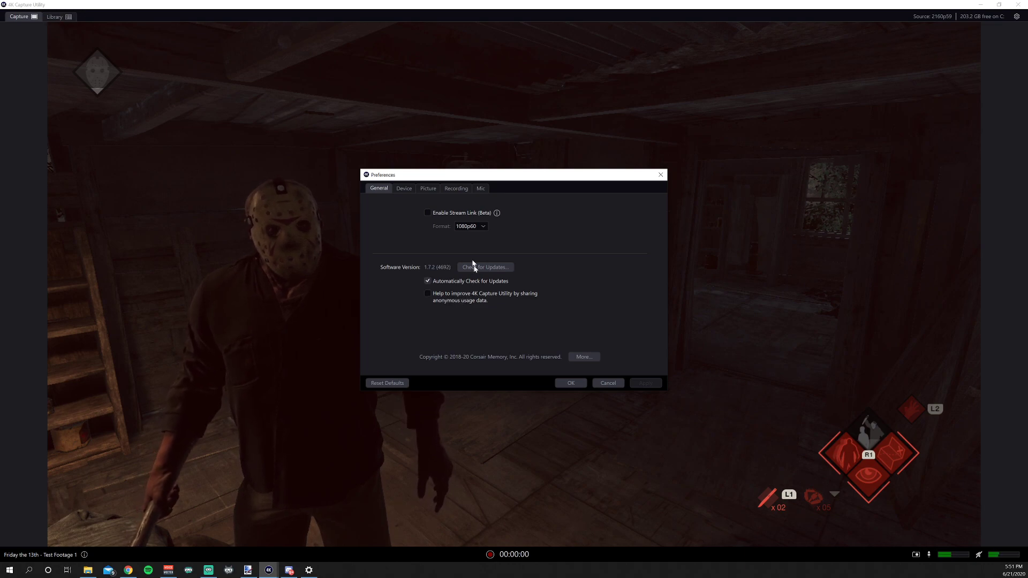
left_click(404, 189)
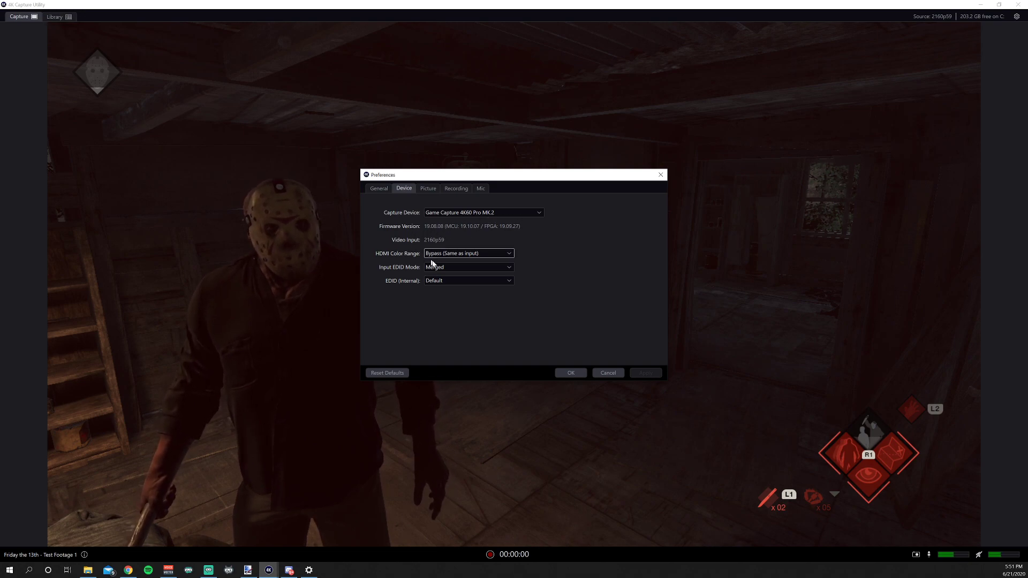
Step: Raise the Picture brightness to 5, then show the Recording preferences
left_click(427, 190)
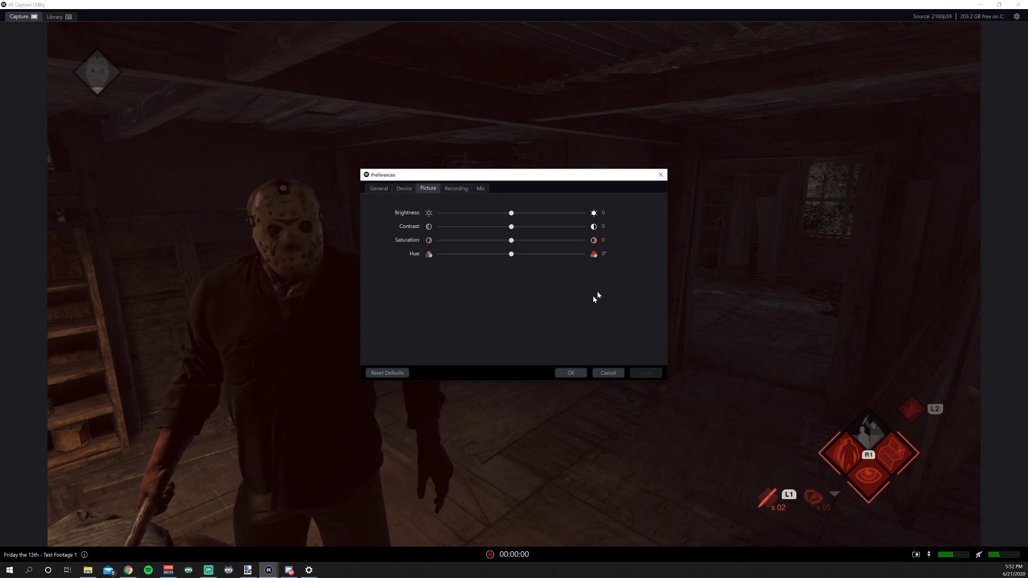
left_click_drag(526, 177, 724, 88)
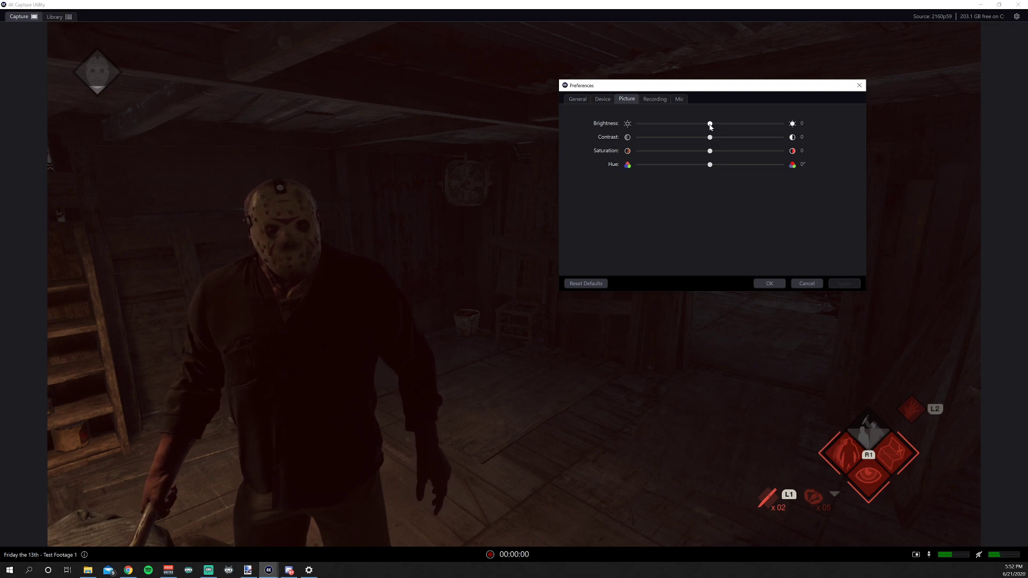
left_click_drag(710, 124, 714, 124)
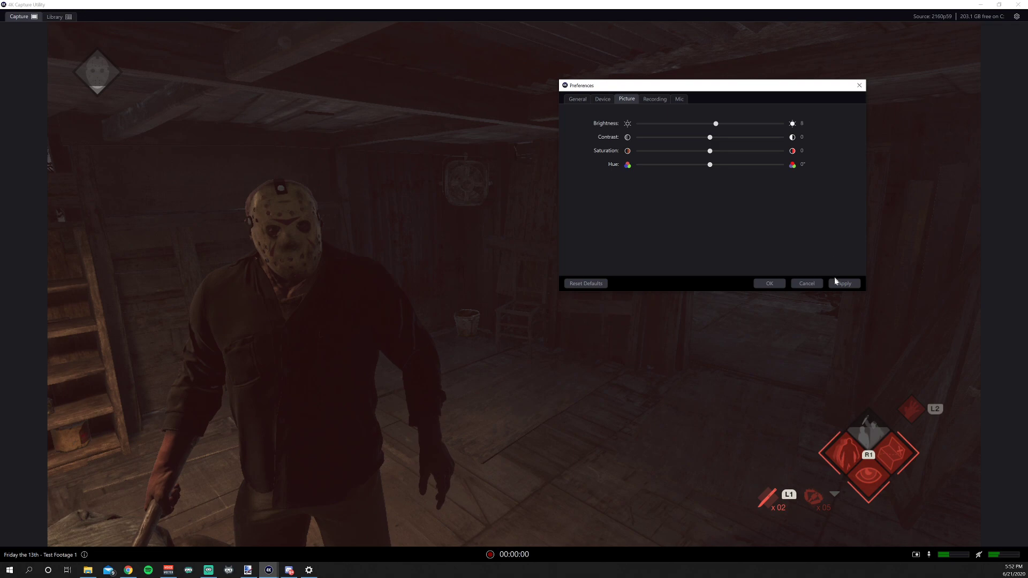
left_click(656, 100)
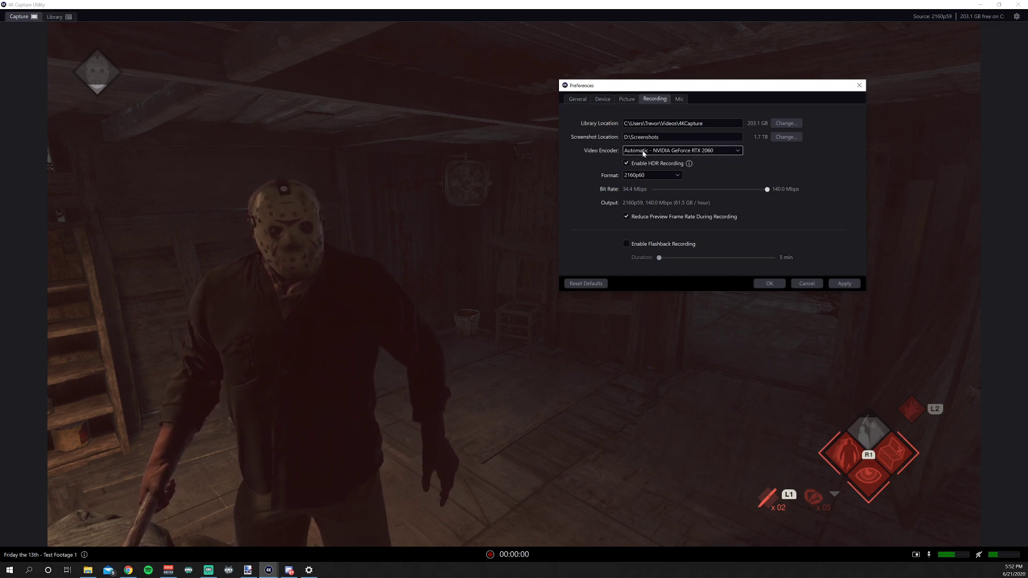
left_click(655, 152)
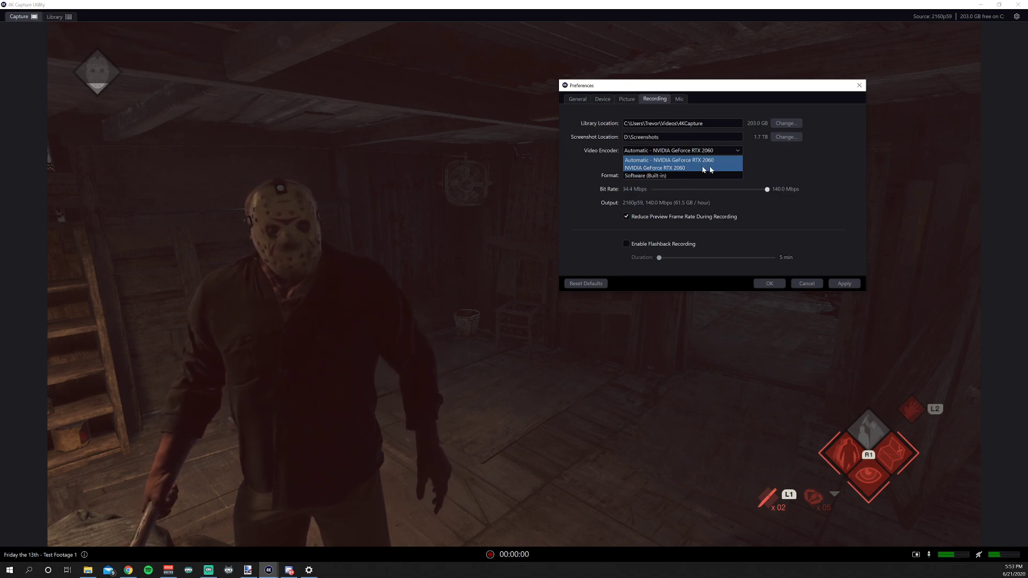
left_click(796, 168)
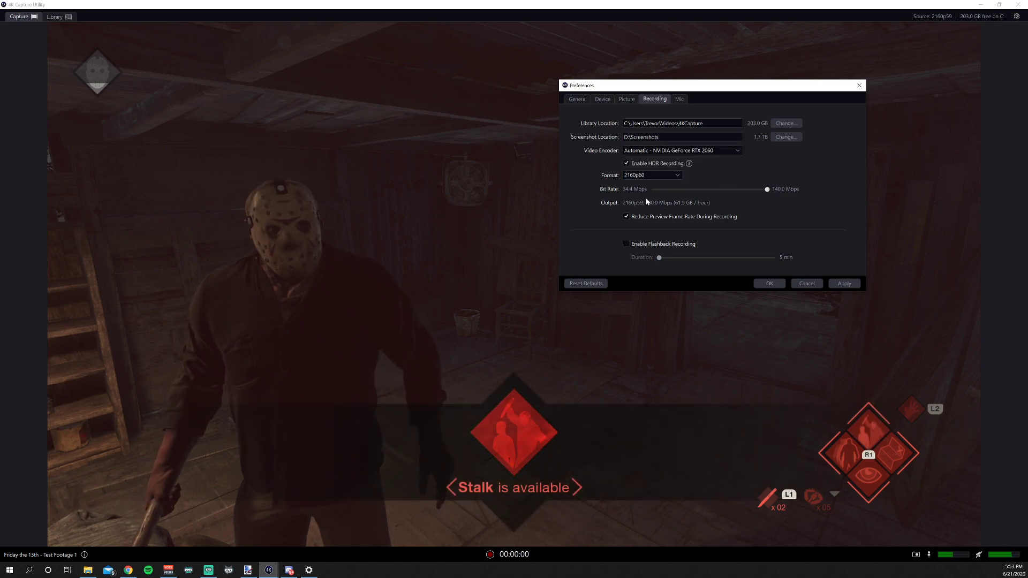
Step: Keep the 2160p60 format, set the bit rate to 140 Mbps, and move the dialog aside
left_click(653, 176)
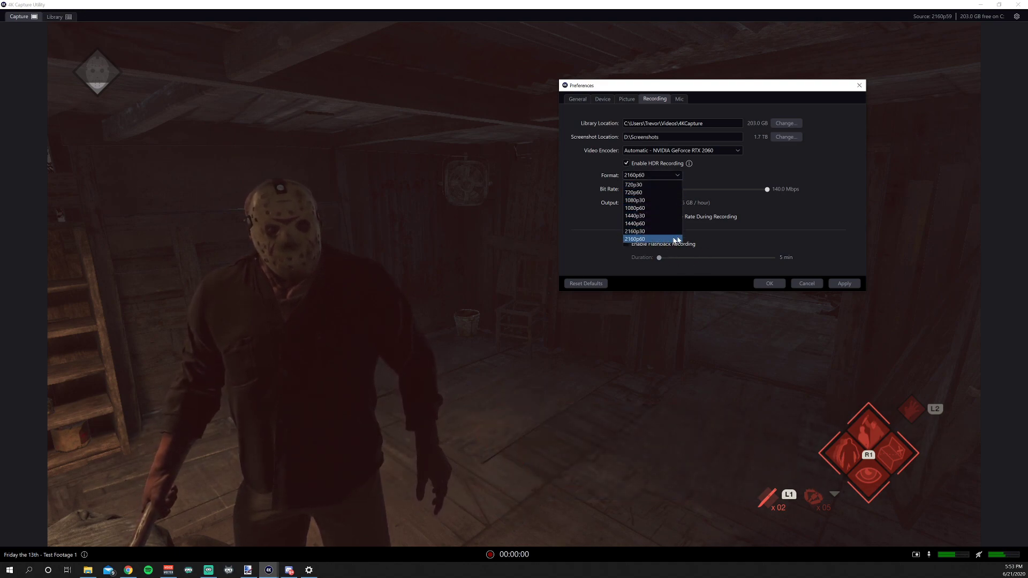
left_click(873, 198)
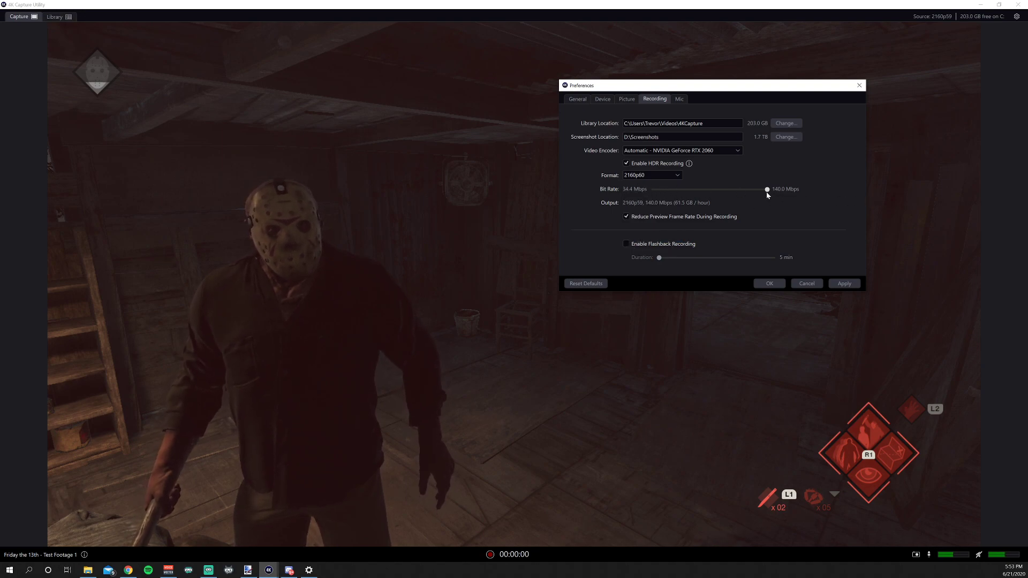
left_click_drag(767, 191, 625, 193)
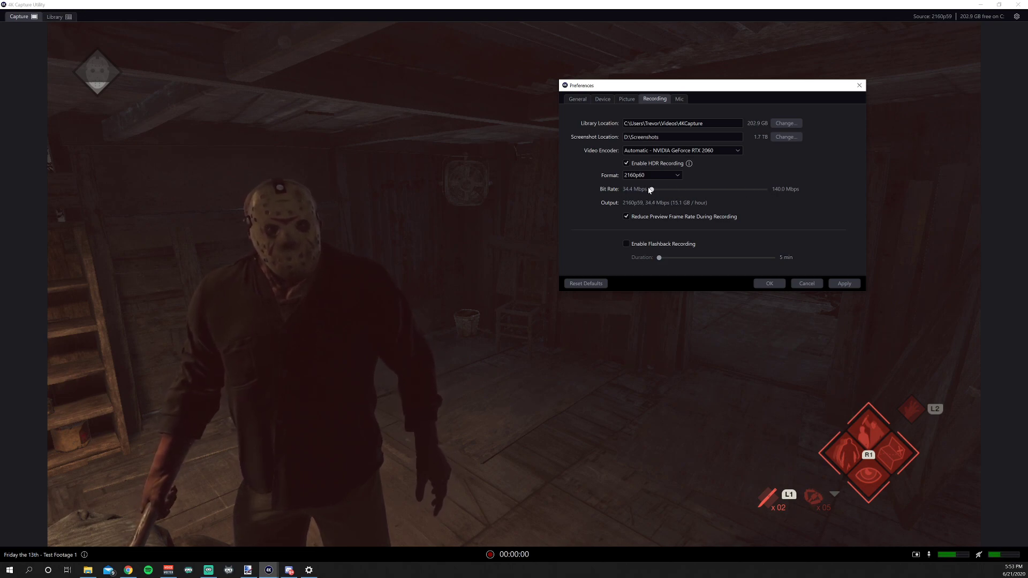
left_click_drag(650, 190, 773, 195)
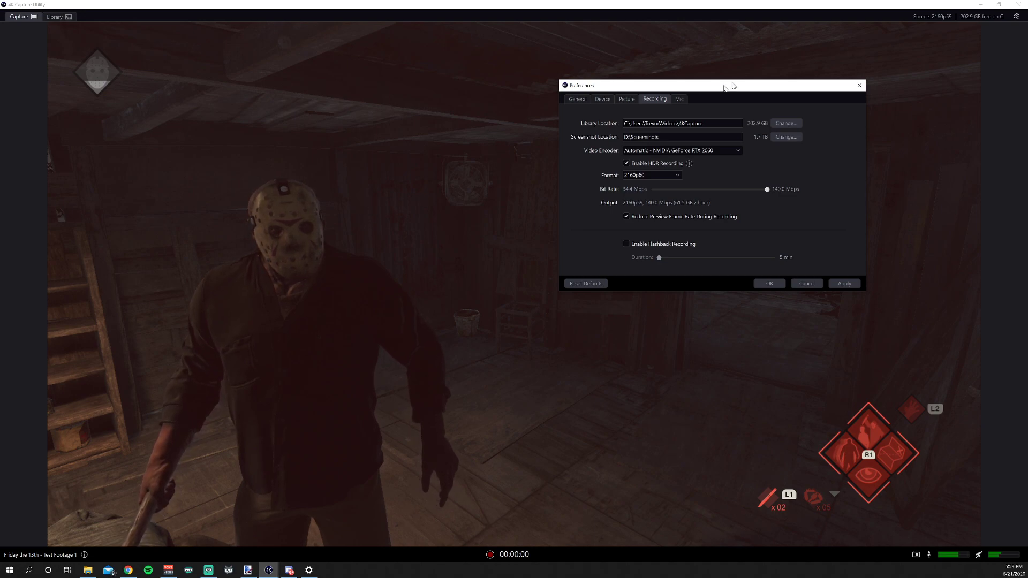
left_click_drag(752, 85, 832, 53)
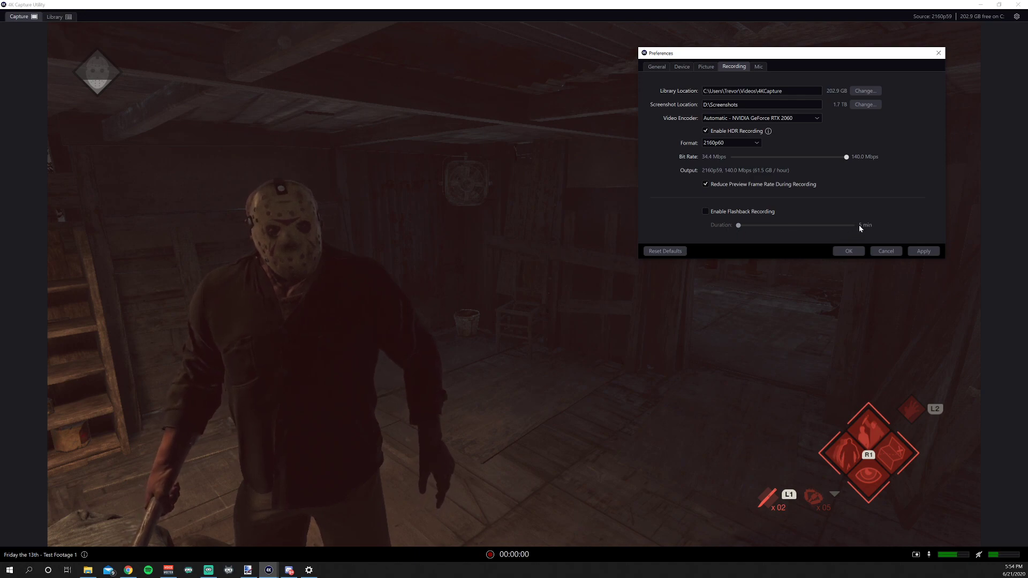
Step: Enable Flashback Recording, apply it, and close Preferences with OK
left_click(705, 211)
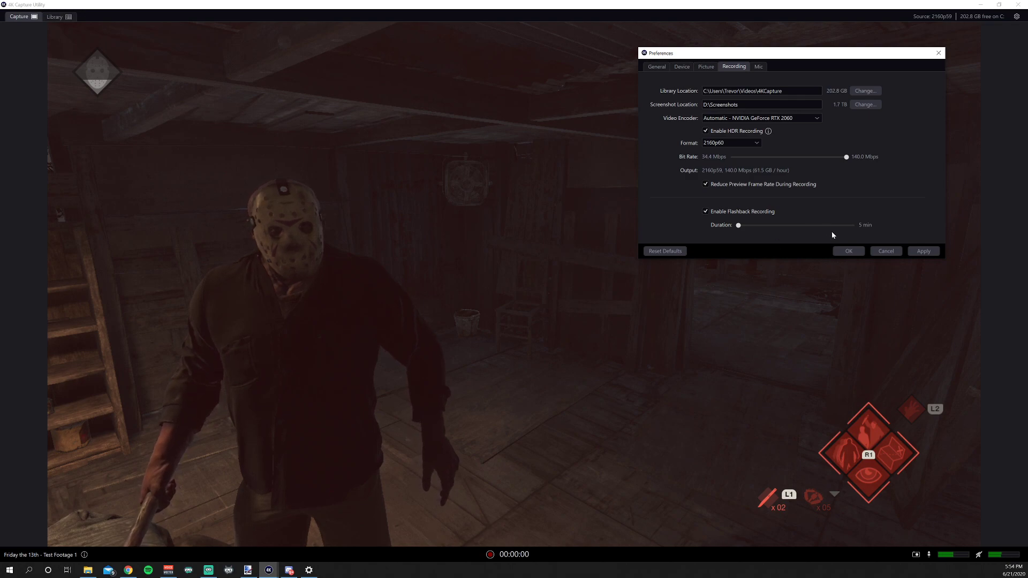
left_click(924, 251)
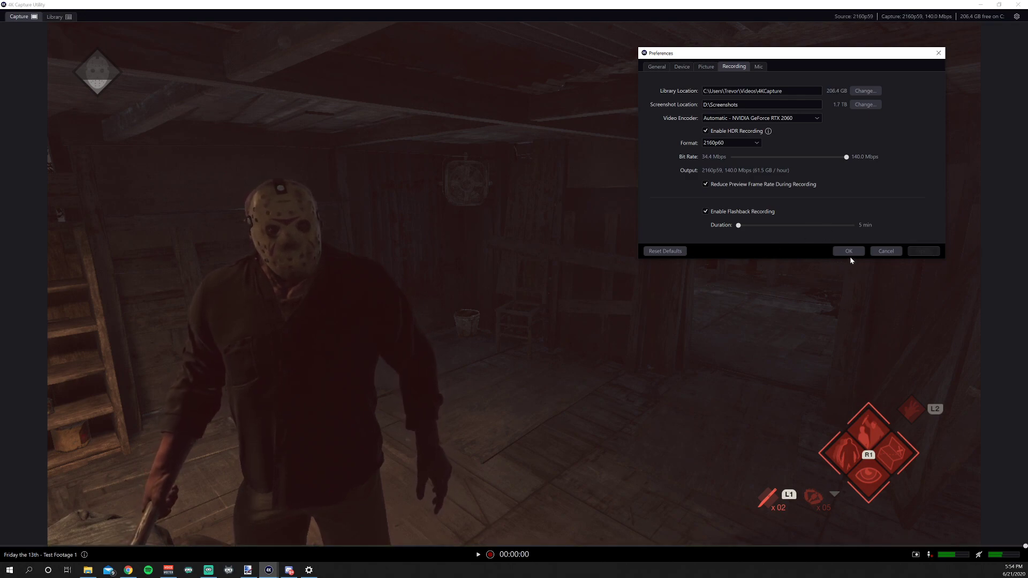
left_click(849, 251)
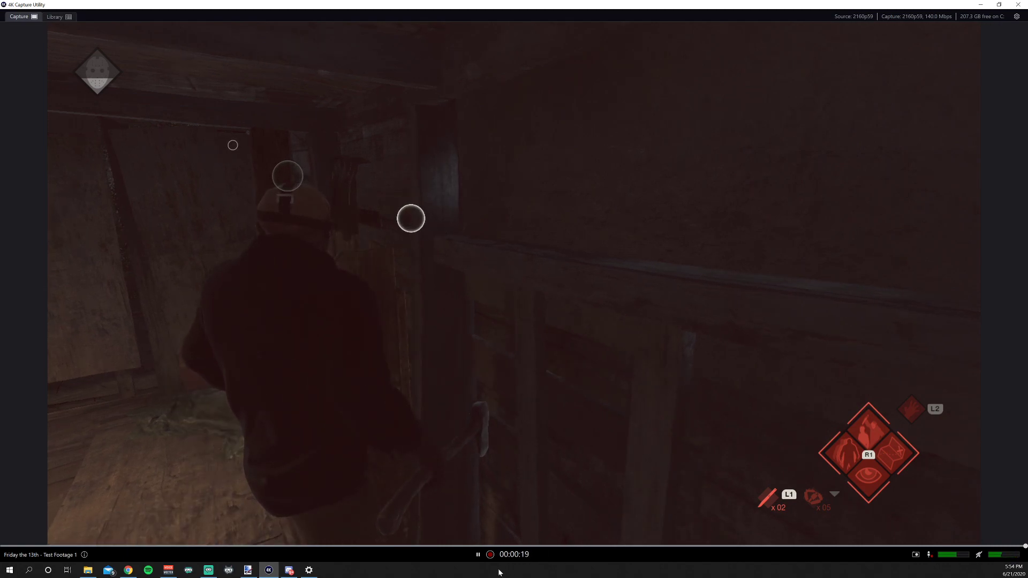
Step: Pause, rewind the footage about two seconds, resume, then stop recording to save the clip
left_click(478, 555)
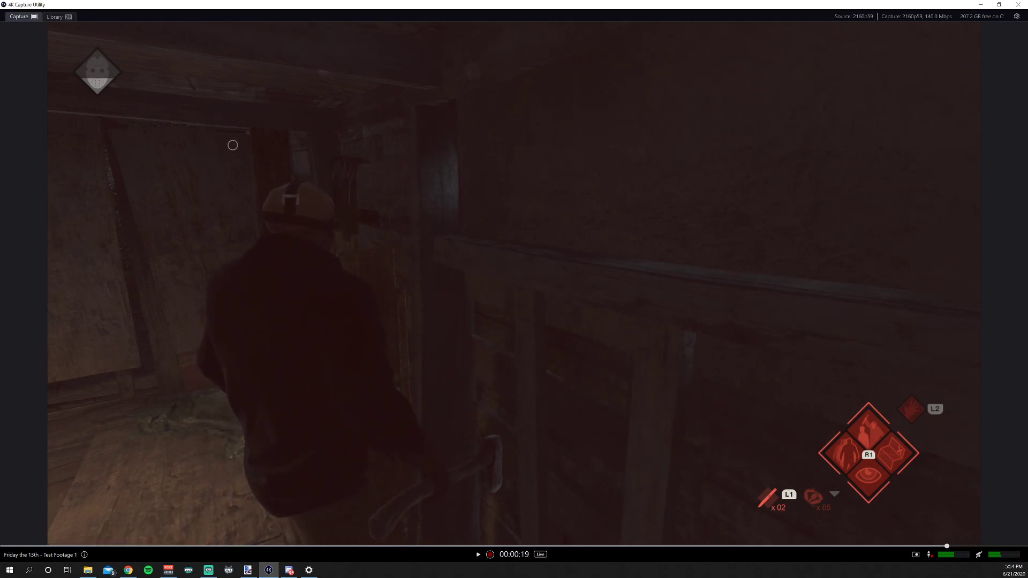
left_click_drag(878, 546, 570, 545)
left_click(485, 554)
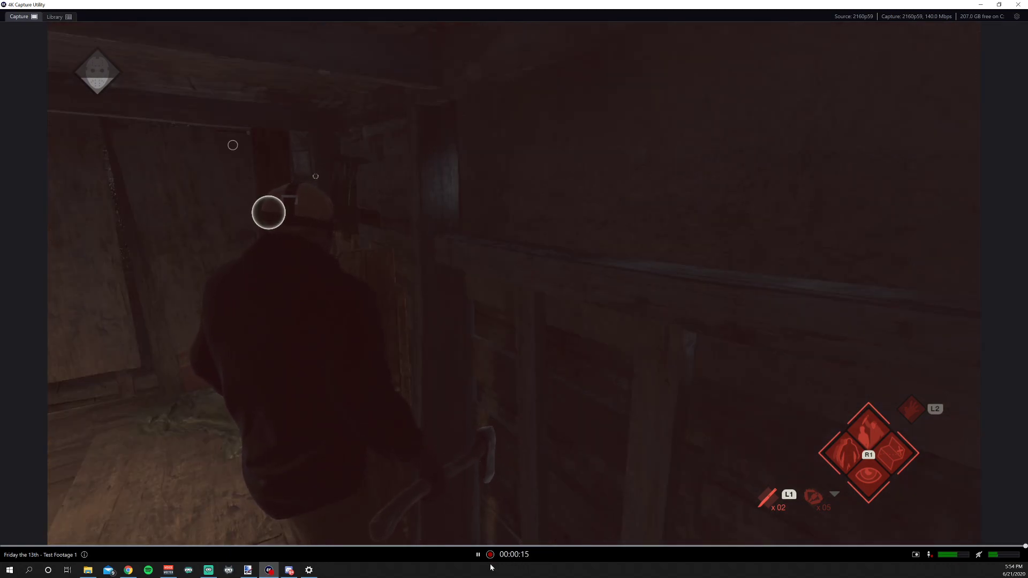
left_click(490, 554)
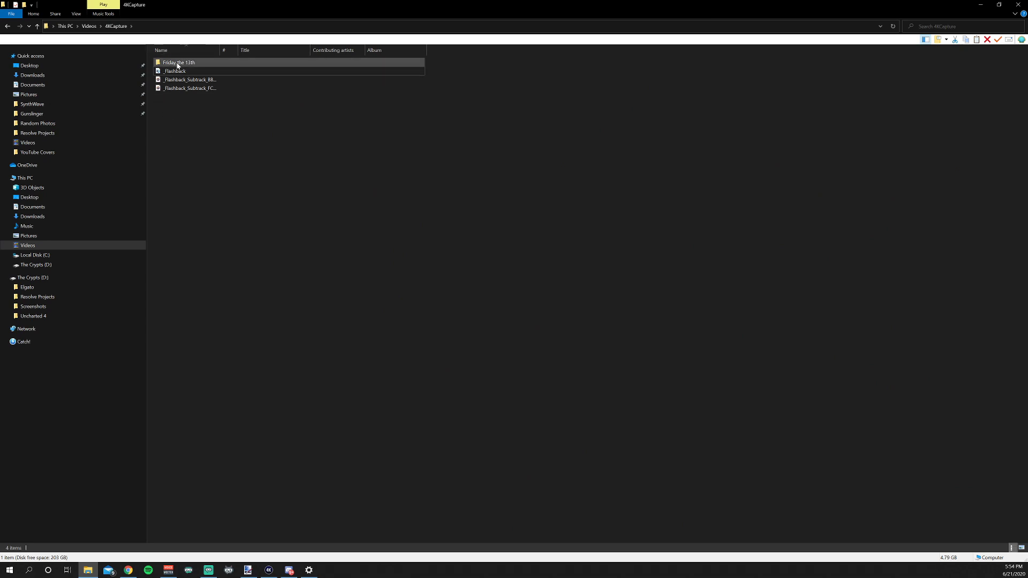
Step: Open Friday the 13th > Test Footage 1 and play the recorded MP4
double_click(177, 63)
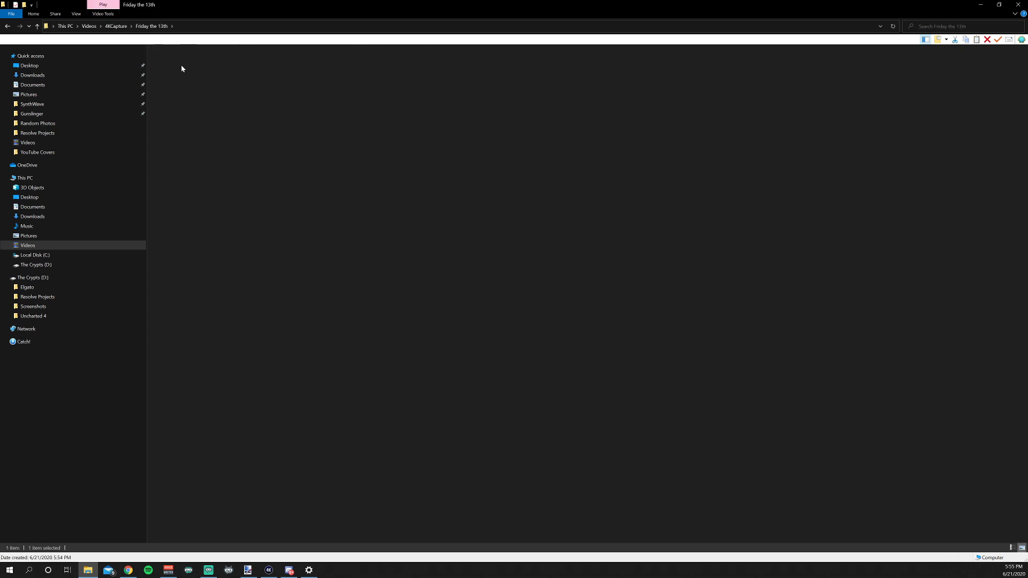
double_click(180, 69)
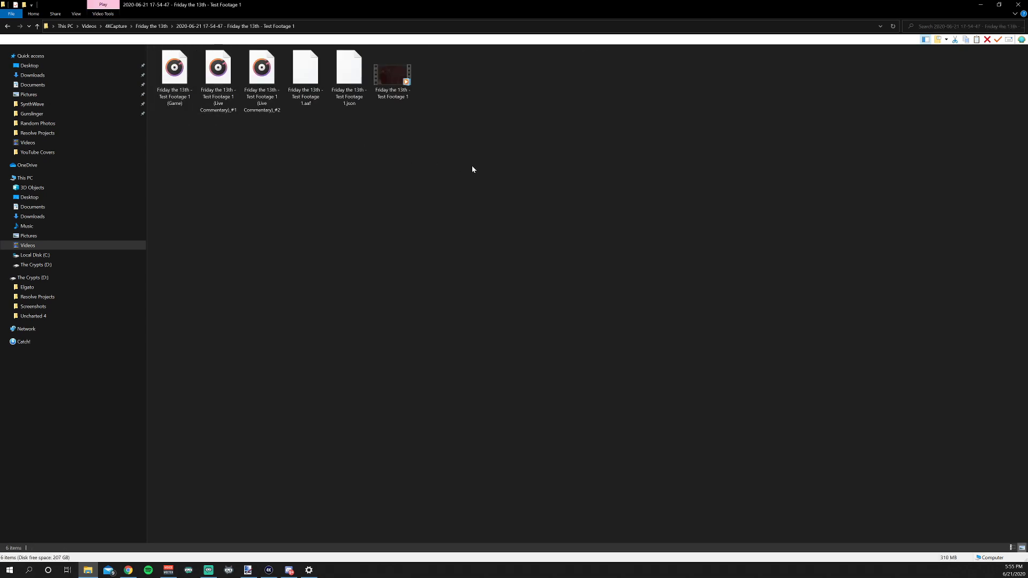
left_click(409, 89)
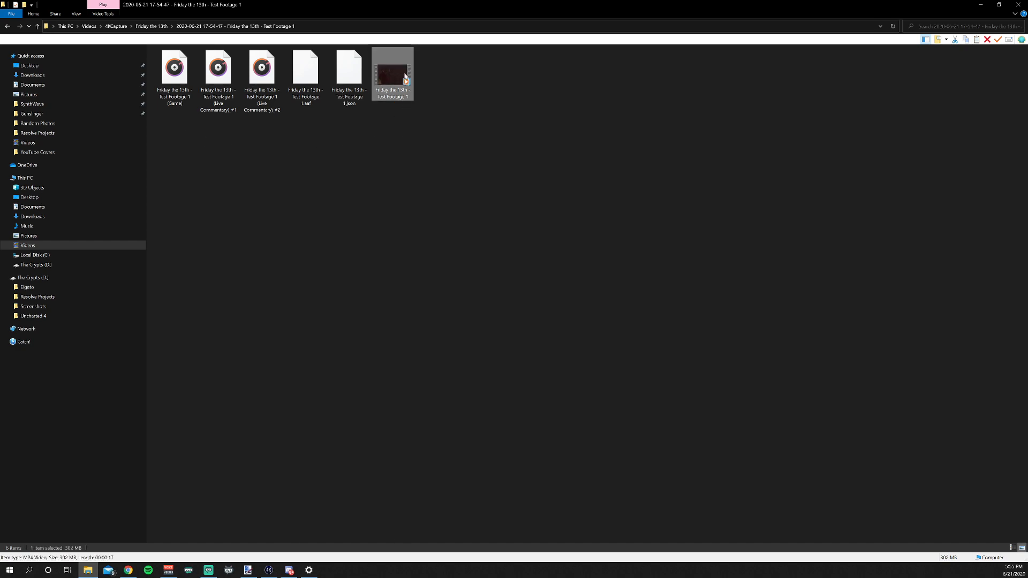
double_click(406, 76)
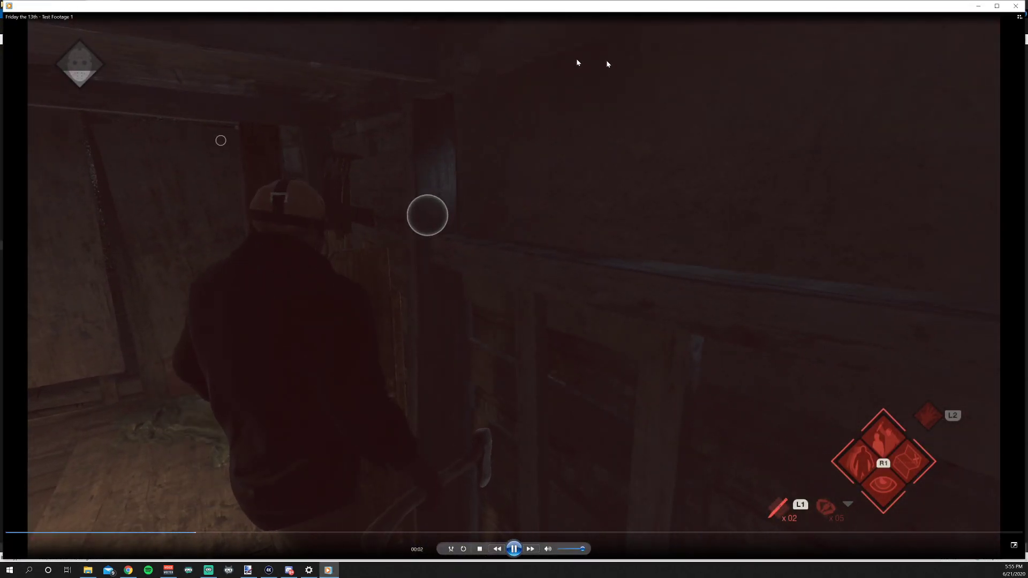
Step: Close the player, check the MP4's Details (3840×2160, 59.94 fps), then go back to 4KCapture
left_click(1015, 5)
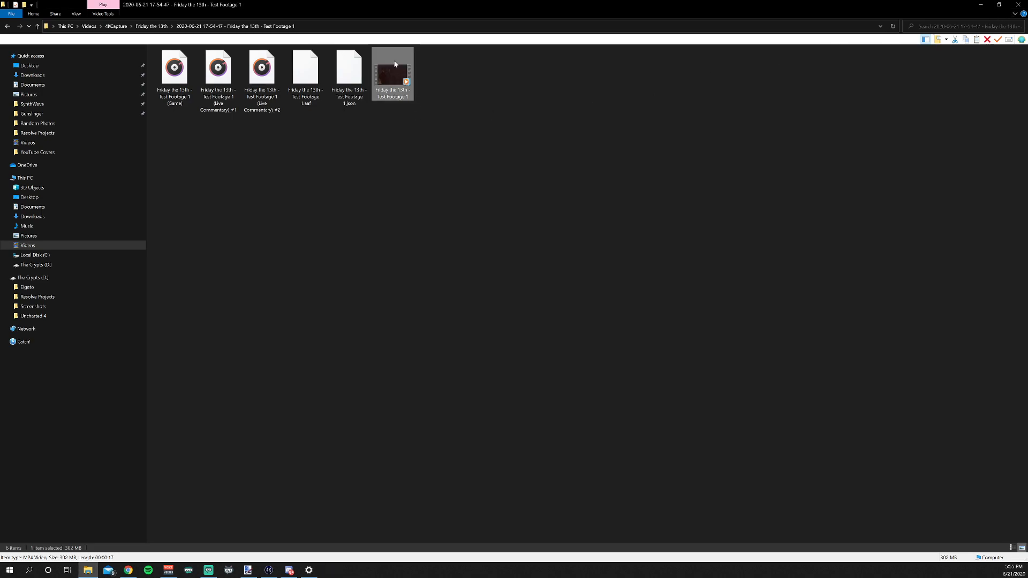
right_click(394, 63)
left_click(448, 250)
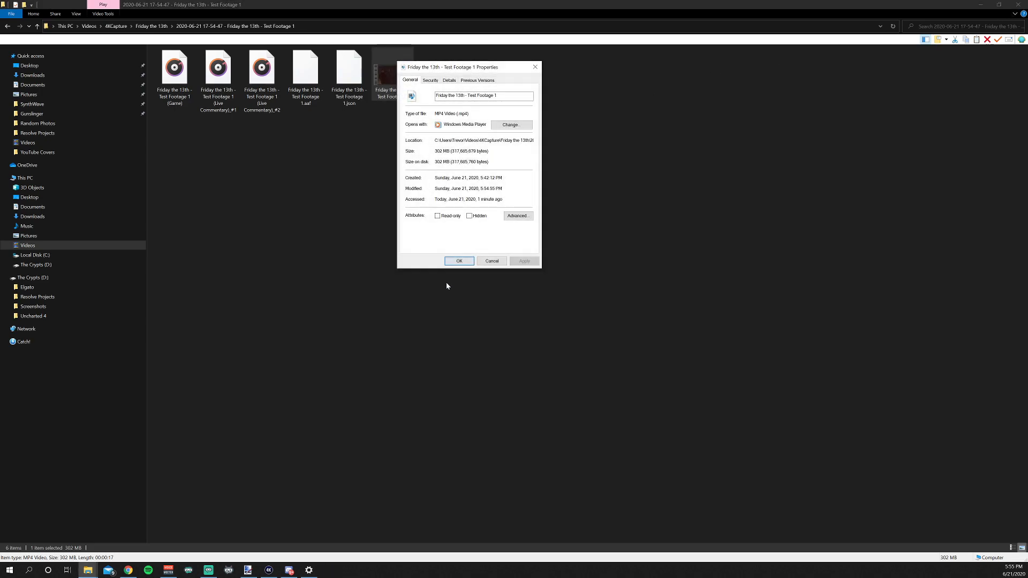
left_click(450, 80)
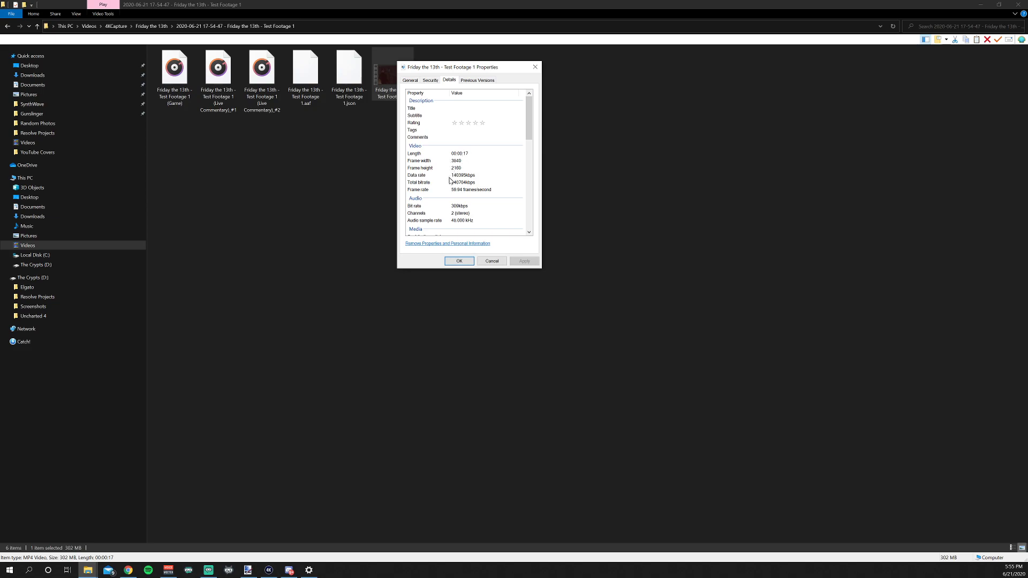
left_click(459, 261)
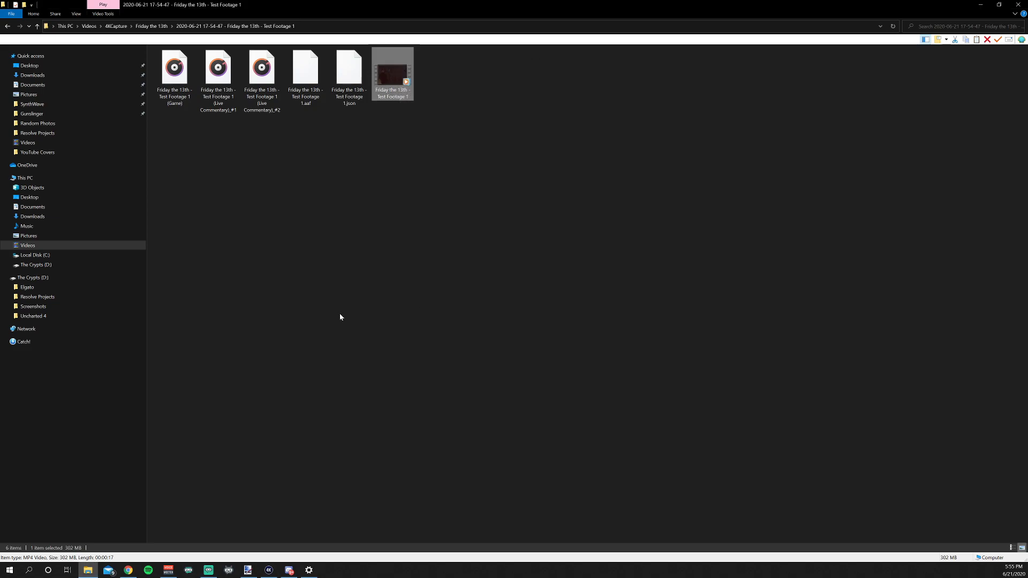
left_click(340, 314)
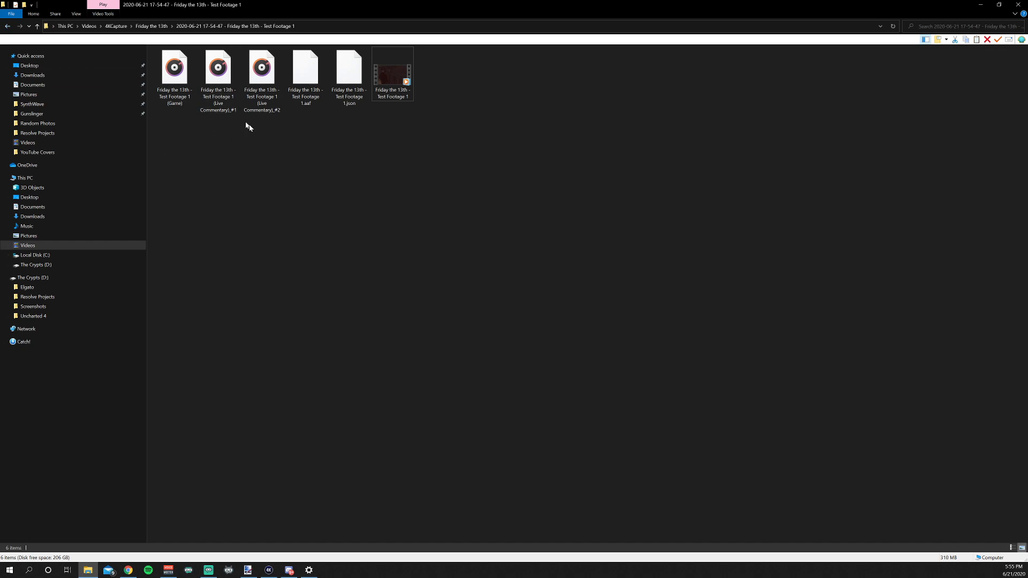
left_click(7, 27)
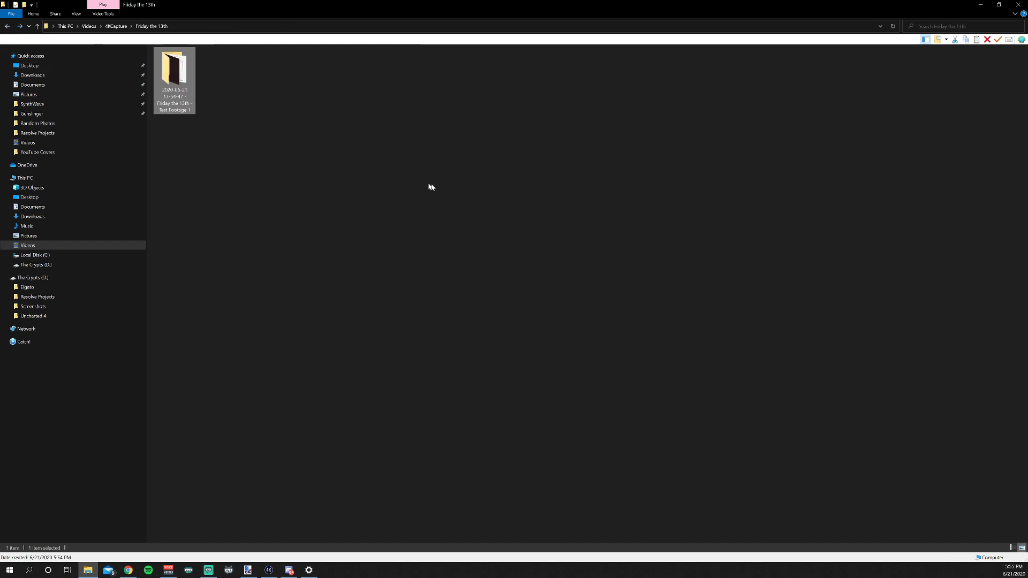
left_click(8, 27)
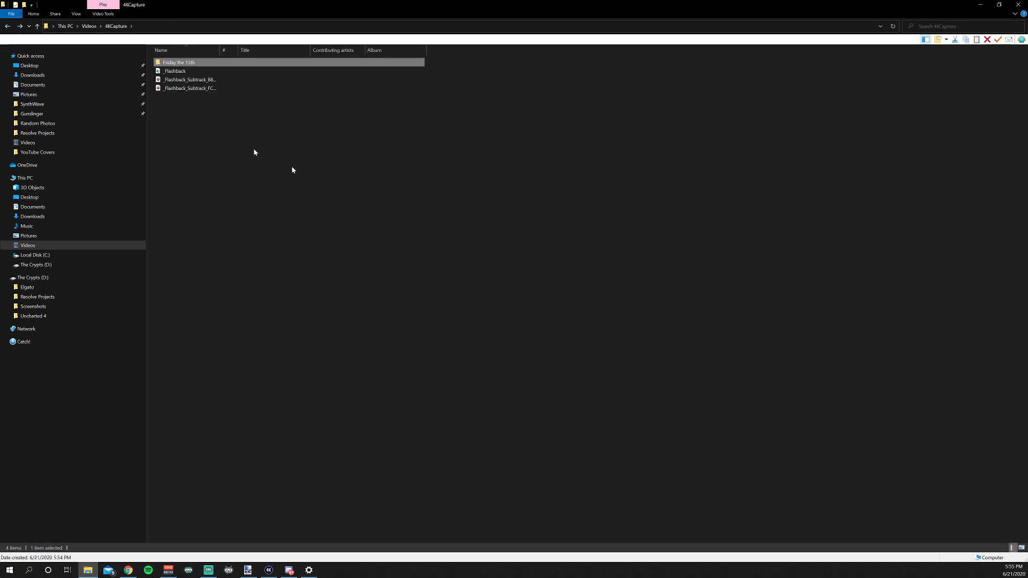
Step: Go back to the Videos folder and bring the 4K Capture Utility to the front
left_click(7, 26)
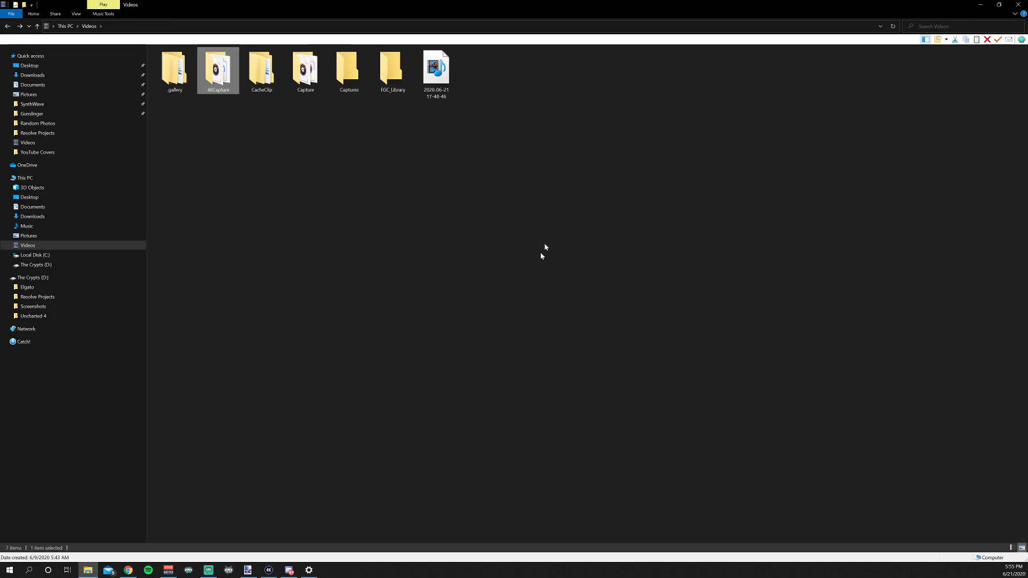
left_click(269, 572)
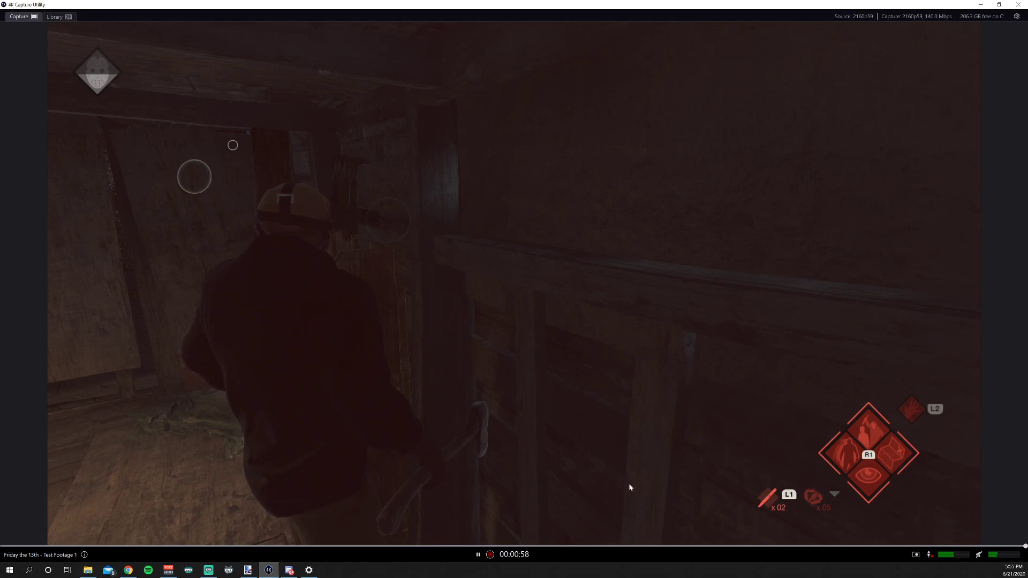